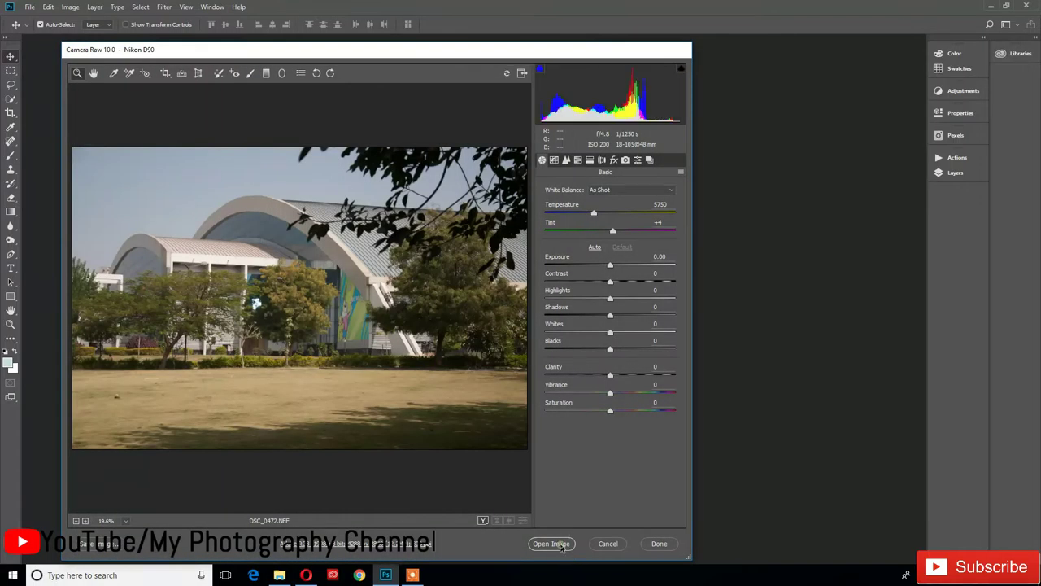
# Step: Open DSC_0472.NEF from Camera Raw with default settings and show the Image Adjustments list
pyautogui.click(551, 543)
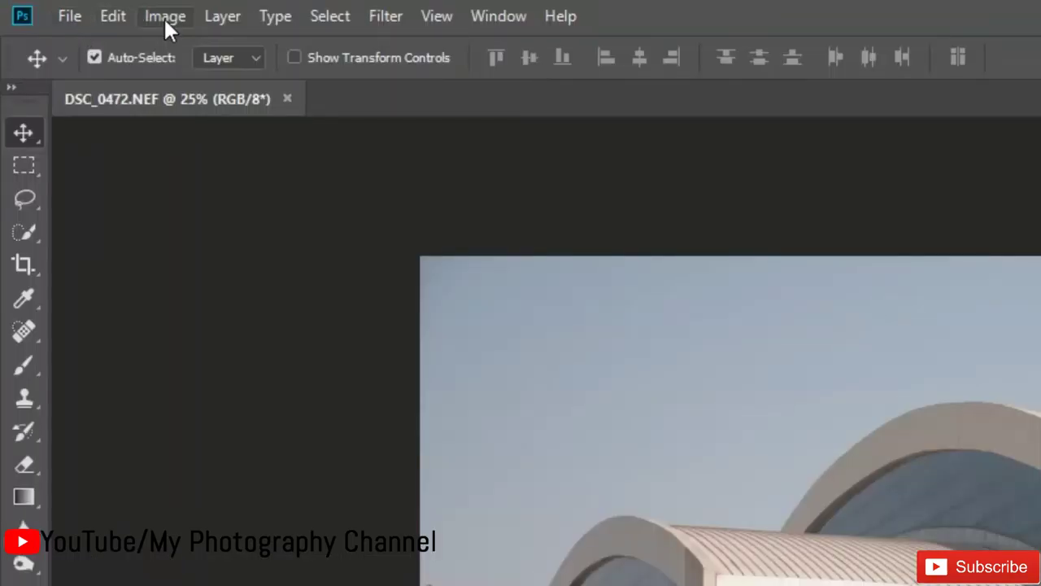
pyautogui.click(163, 16)
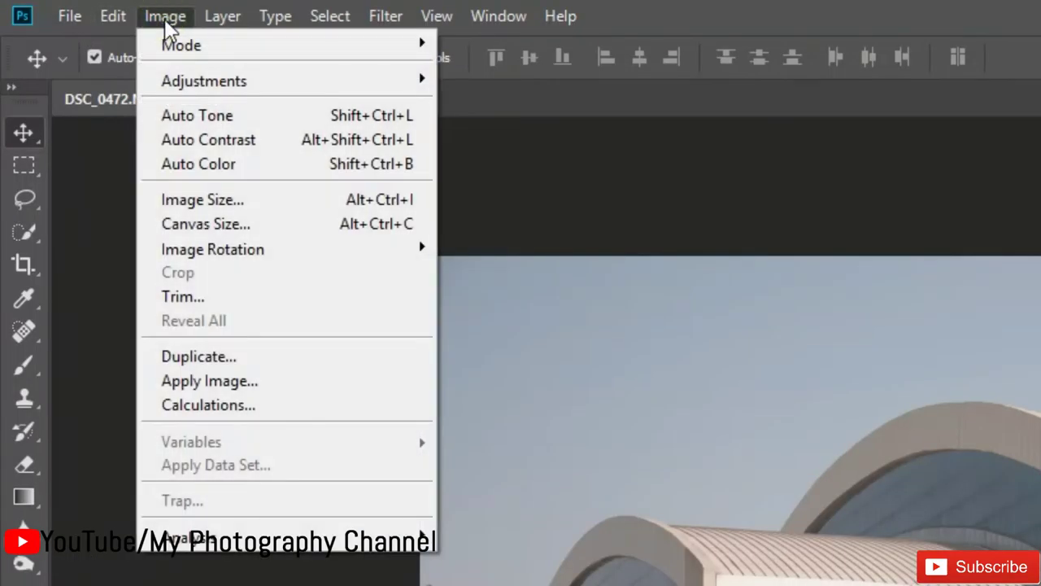
pyautogui.moveTo(203, 81)
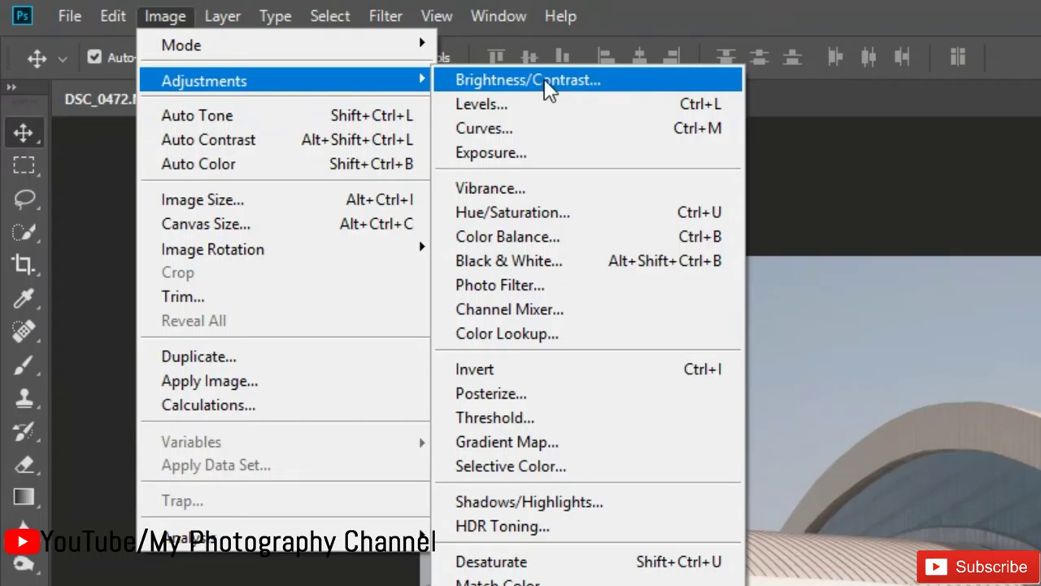
# Step: Apply Brightness/Contrast with Brightness 50 and Contrast -20 to lighten the building photo
pyautogui.click(546, 83)
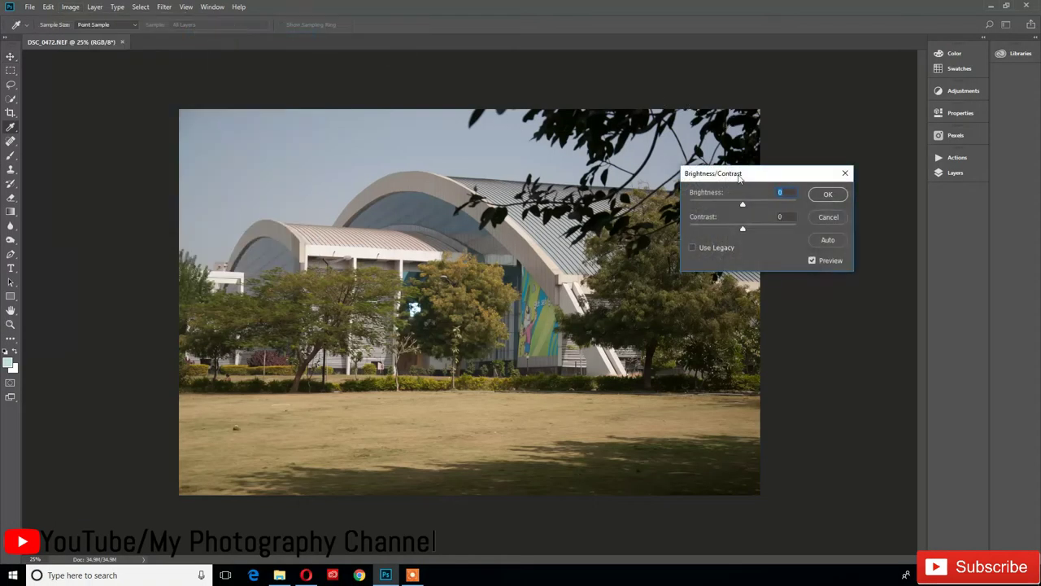
pyautogui.moveTo(758, 179); pyautogui.dragTo(777, 120)
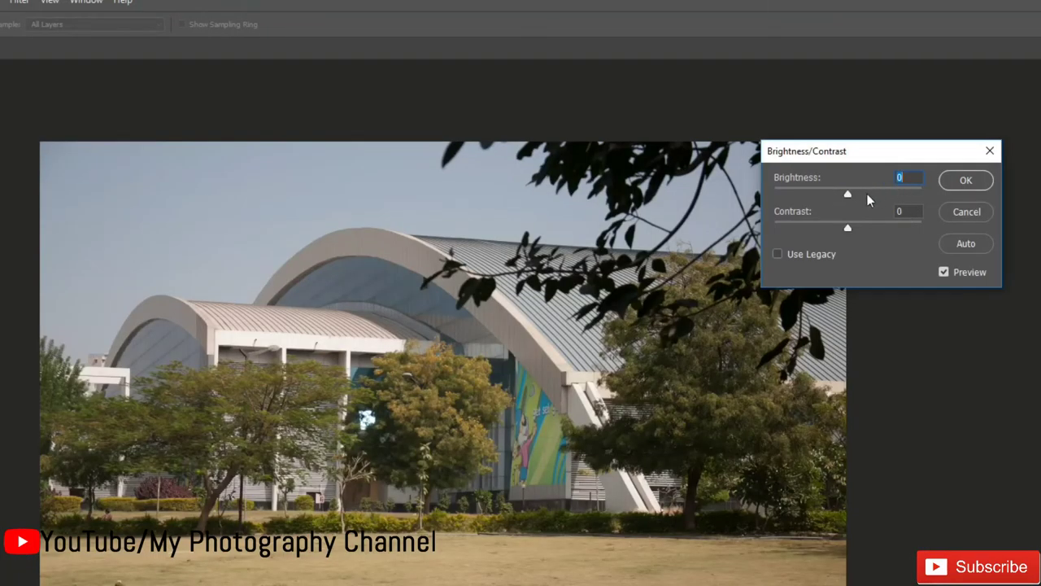
pyautogui.moveTo(849, 196); pyautogui.dragTo(871, 196)
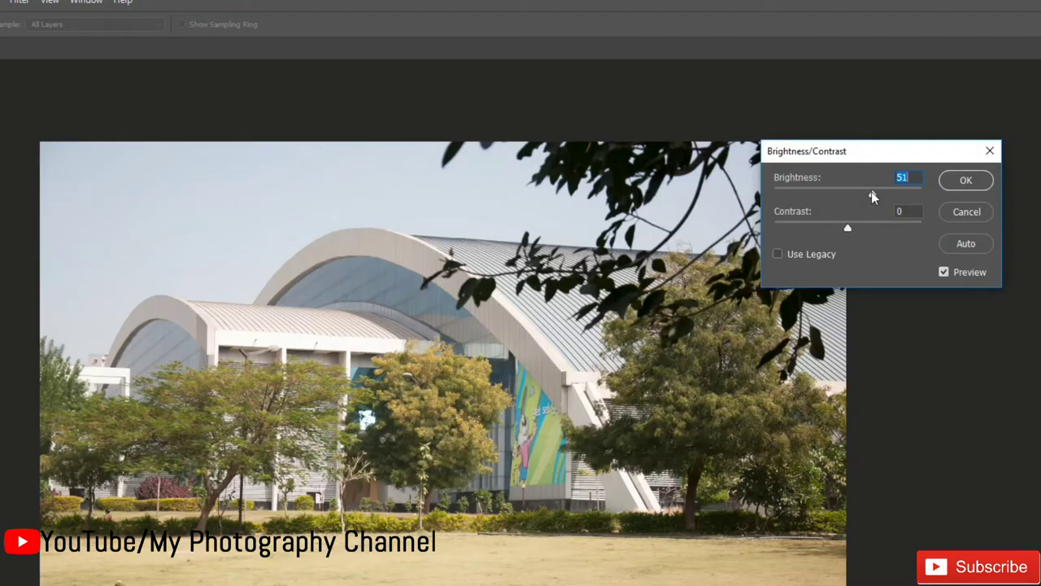
pyautogui.moveTo(876, 192)
pyautogui.mouseDown()
pyautogui.moveTo(871, 205)
pyautogui.moveTo(872, 196)
pyautogui.mouseUp()
pyautogui.moveTo(848, 228)
pyautogui.mouseDown()
pyautogui.moveTo(809, 230)
pyautogui.moveTo(854, 230)
pyautogui.moveTo(820, 230)
pyautogui.mouseUp()
pyautogui.click(966, 180)
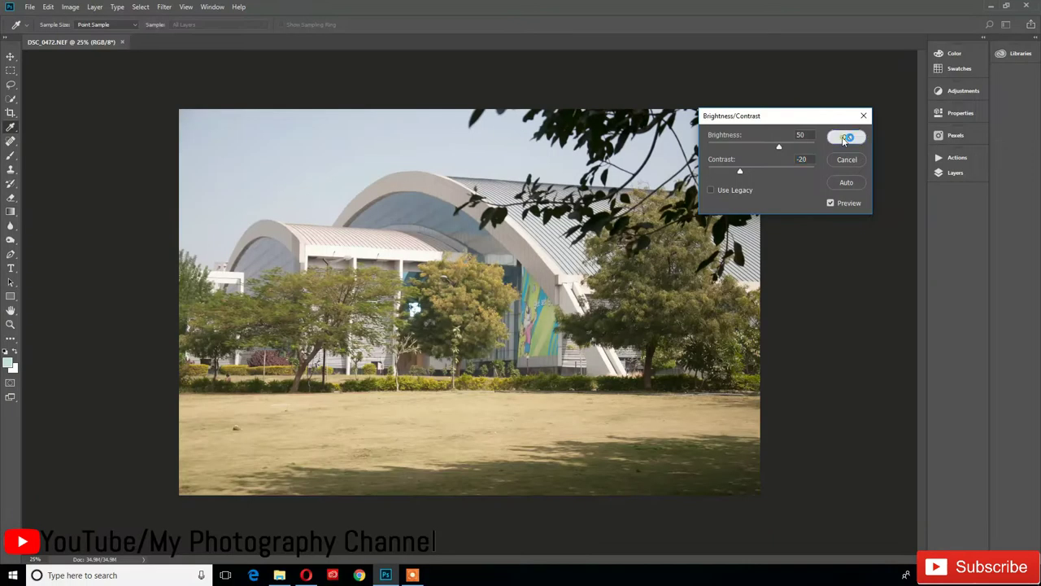
pyautogui.press('v')
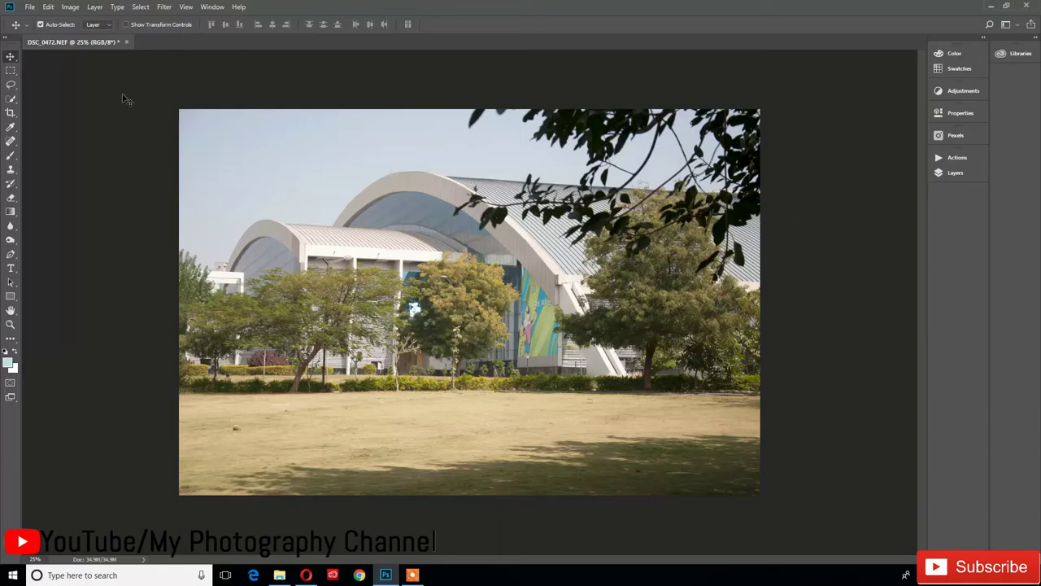
# Step: Bring up Hue/Saturation and move its dialog clear of the photo
pyautogui.click(71, 8)
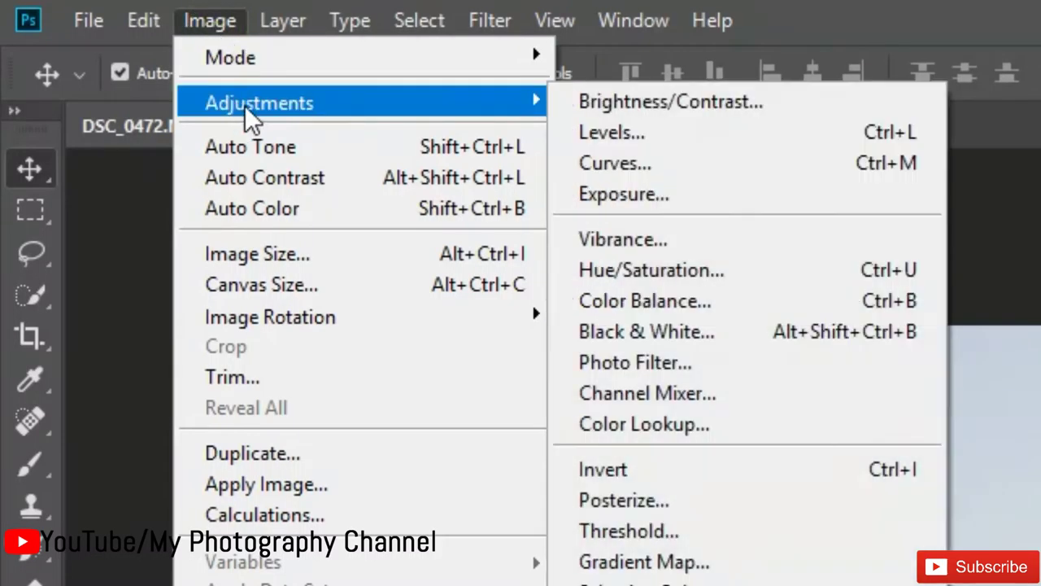
pyautogui.moveTo(259, 103)
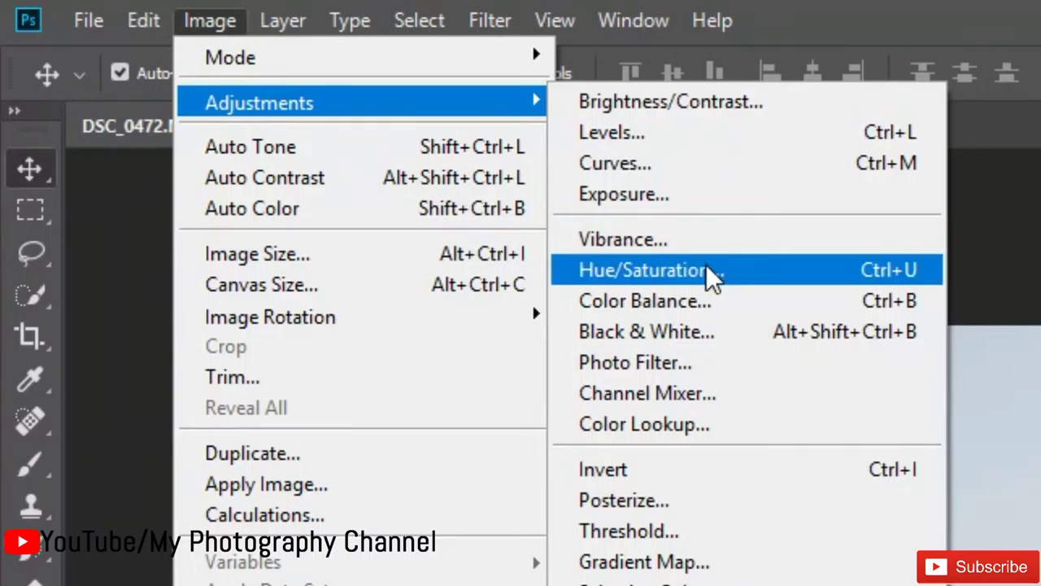
pyautogui.click(713, 276)
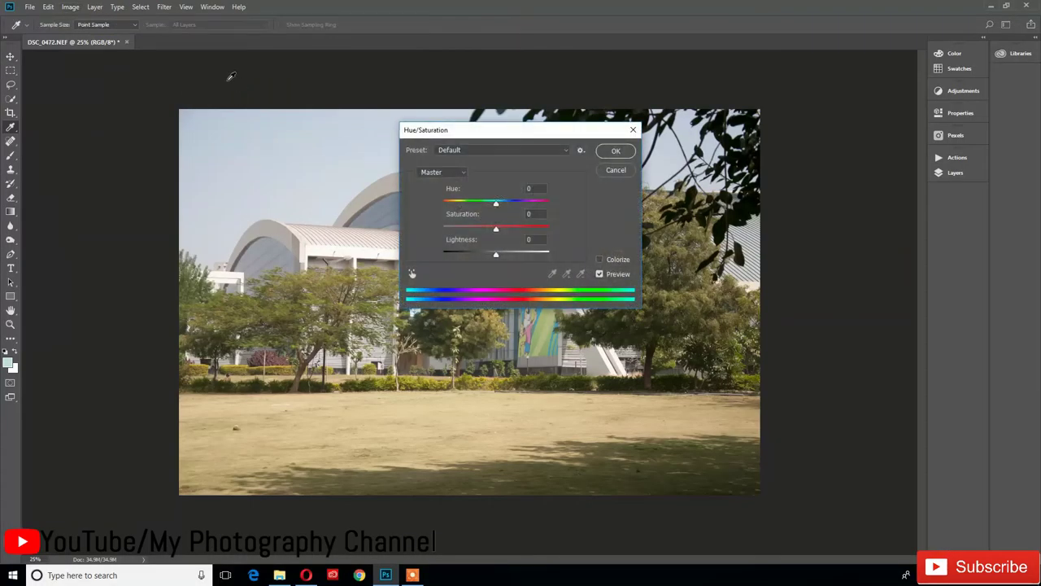
pyautogui.moveTo(560, 132); pyautogui.dragTo(822, 134)
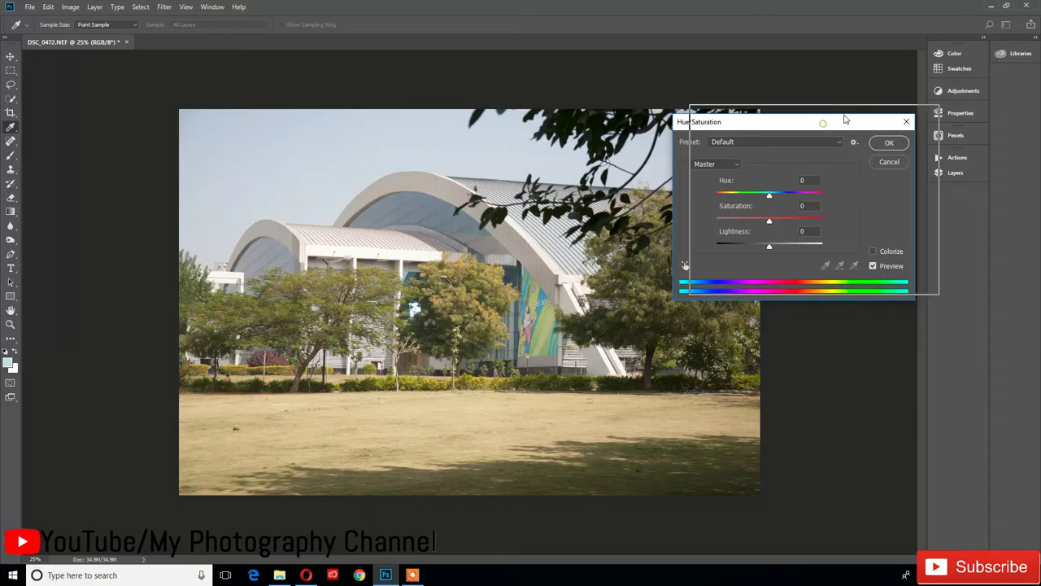
pyautogui.moveTo(825, 127); pyautogui.dragTo(845, 119)
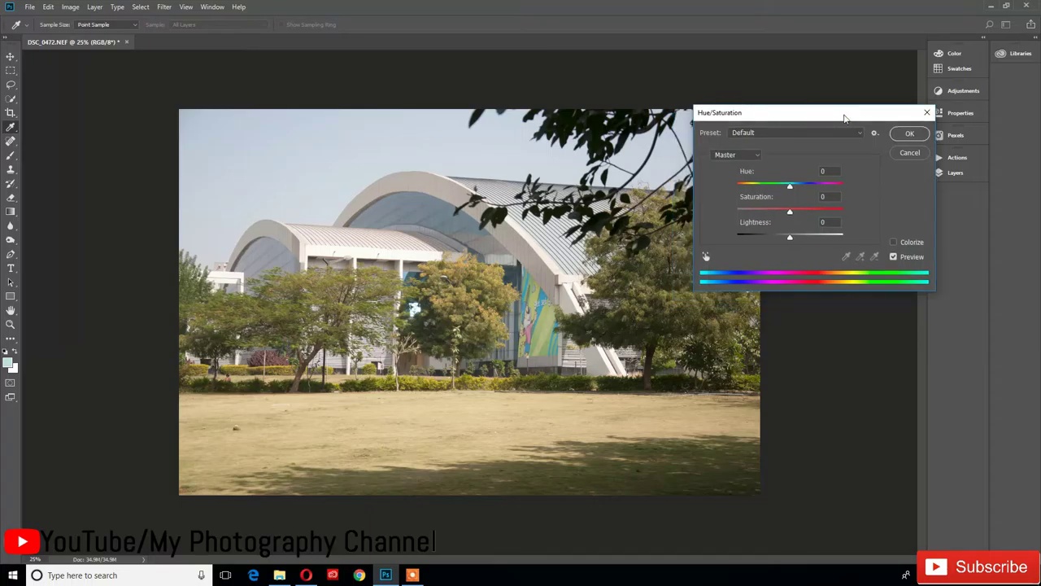
# Step: Test a hue shift, return Hue to 0, and drop Saturation to -100 for a black-and-white preview
pyautogui.click(790, 187)
pyautogui.moveTo(790, 189); pyautogui.dragTo(795, 189)
pyautogui.moveTo(795, 189)
pyautogui.mouseDown()
pyautogui.moveTo(843, 189)
pyautogui.moveTo(789, 187)
pyautogui.moveTo(786, 210)
pyautogui.moveTo(737, 210)
pyautogui.moveTo(775, 204)
pyautogui.mouseUp()
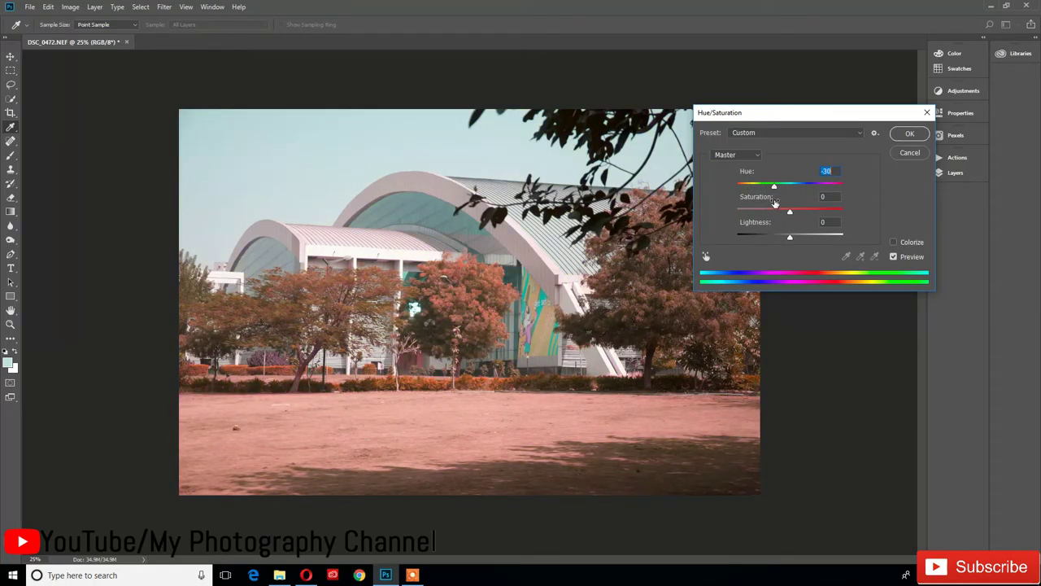
pyautogui.write('0')
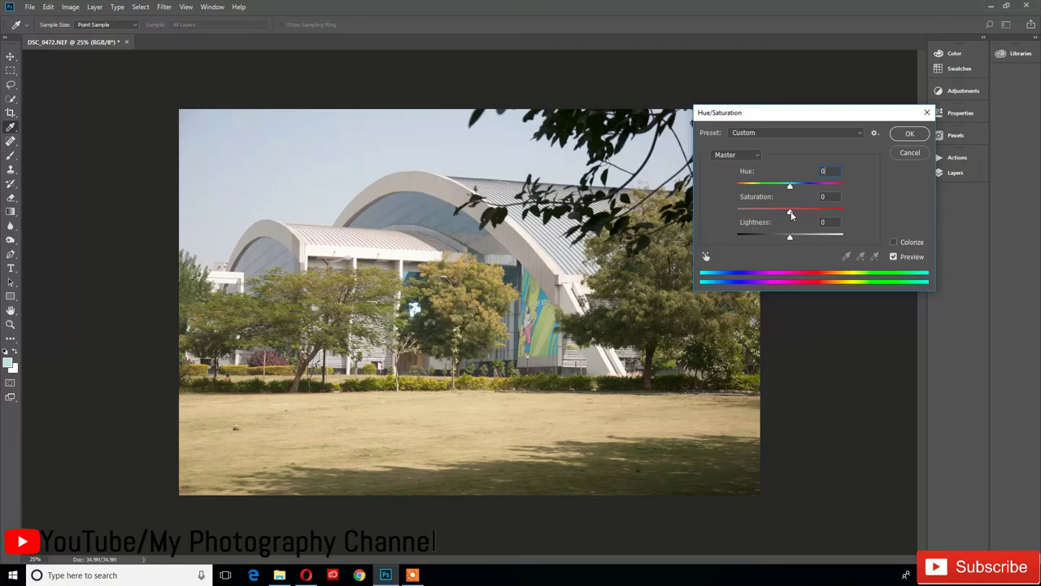
pyautogui.moveTo(789, 213)
pyautogui.mouseDown()
pyautogui.moveTo(845, 214)
pyautogui.moveTo(782, 237)
pyautogui.moveTo(731, 238)
pyautogui.mouseUp()
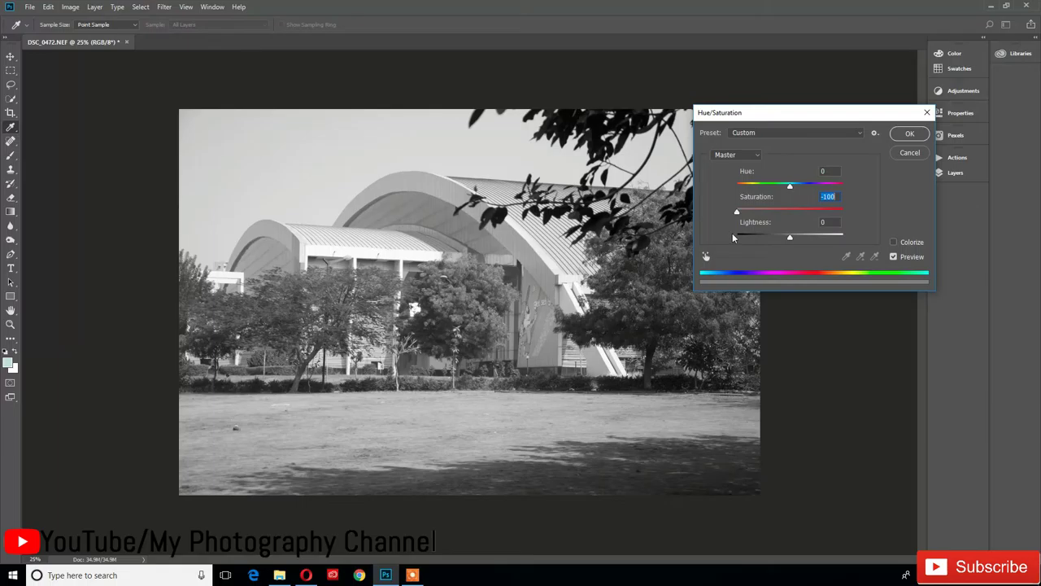
# Step: Return Saturation to 0, test raising Lightness up to +82, then reset Lightness to 0
pyautogui.moveTo(732, 238); pyautogui.dragTo(764, 231)
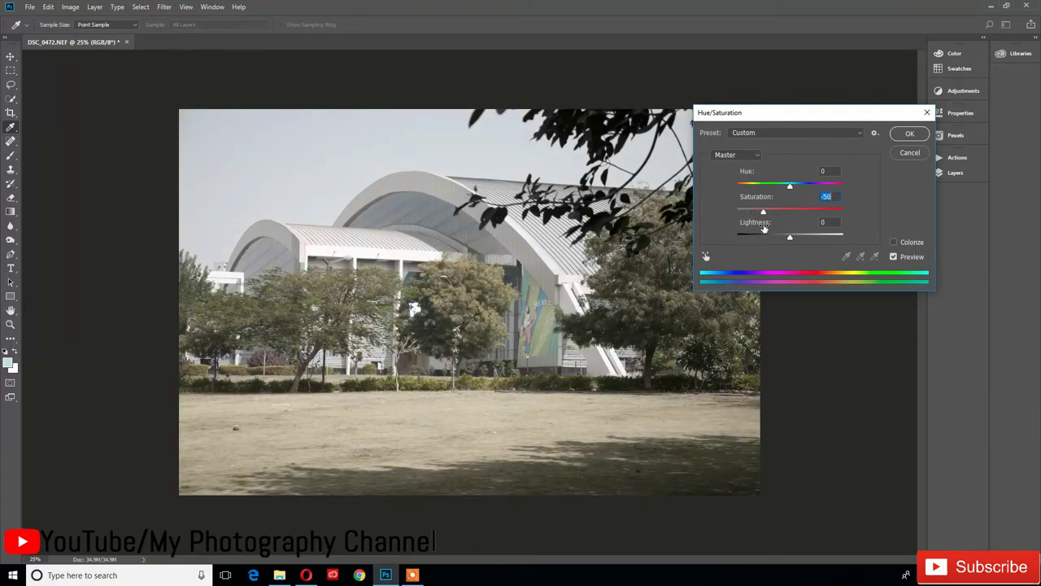
pyautogui.write('0')
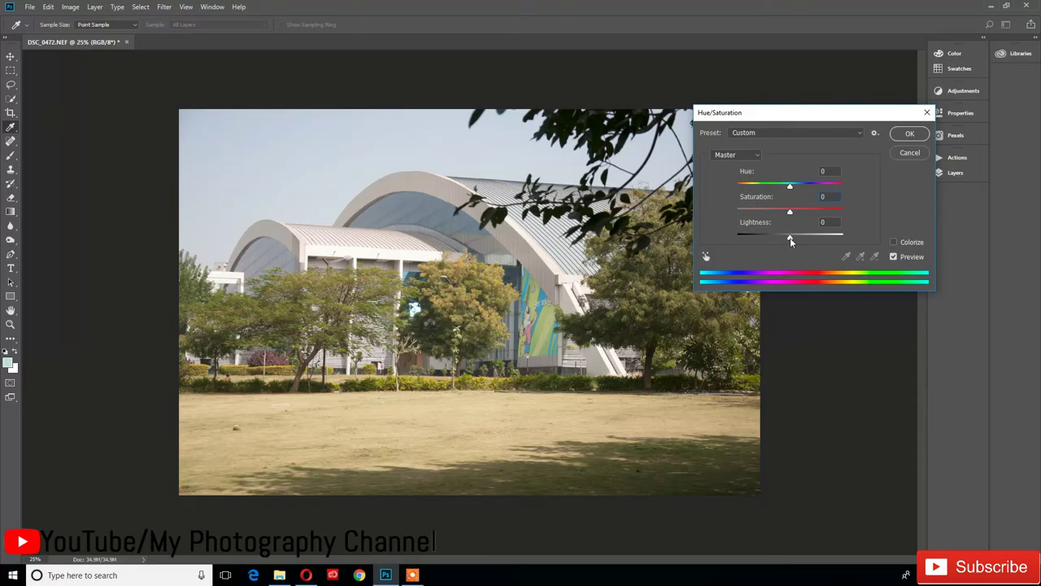
pyautogui.moveTo(789, 238); pyautogui.dragTo(803, 237)
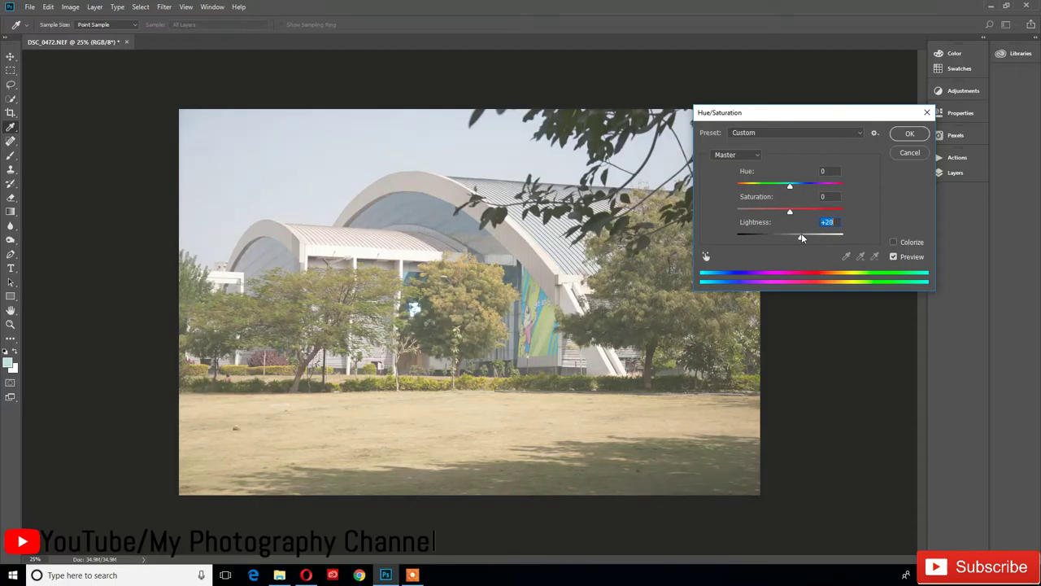
pyautogui.moveTo(803, 237); pyautogui.dragTo(818, 239)
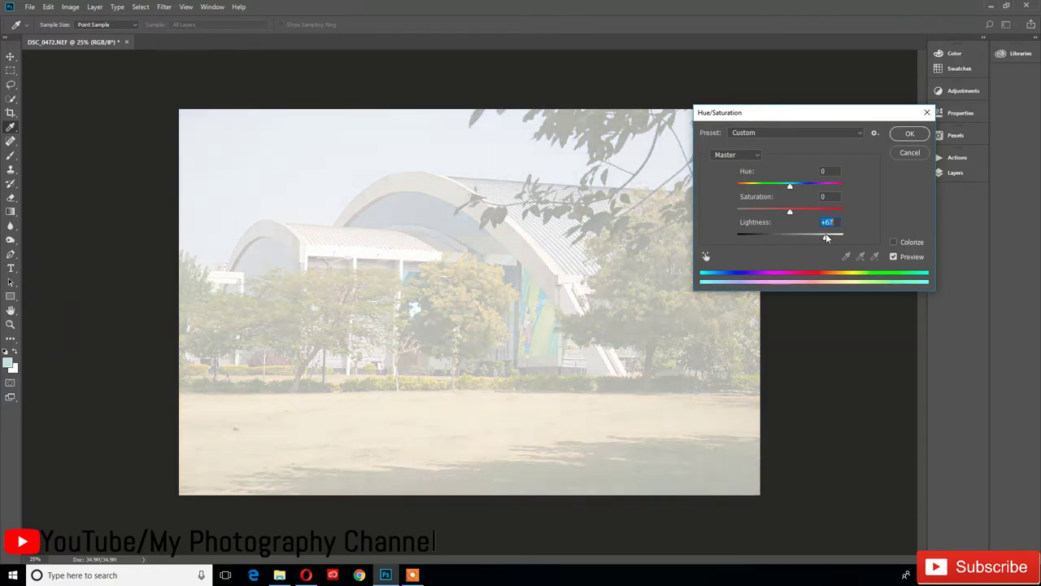
pyautogui.moveTo(817, 238)
pyautogui.mouseDown()
pyautogui.moveTo(844, 238)
pyautogui.moveTo(737, 242)
pyautogui.mouseUp()
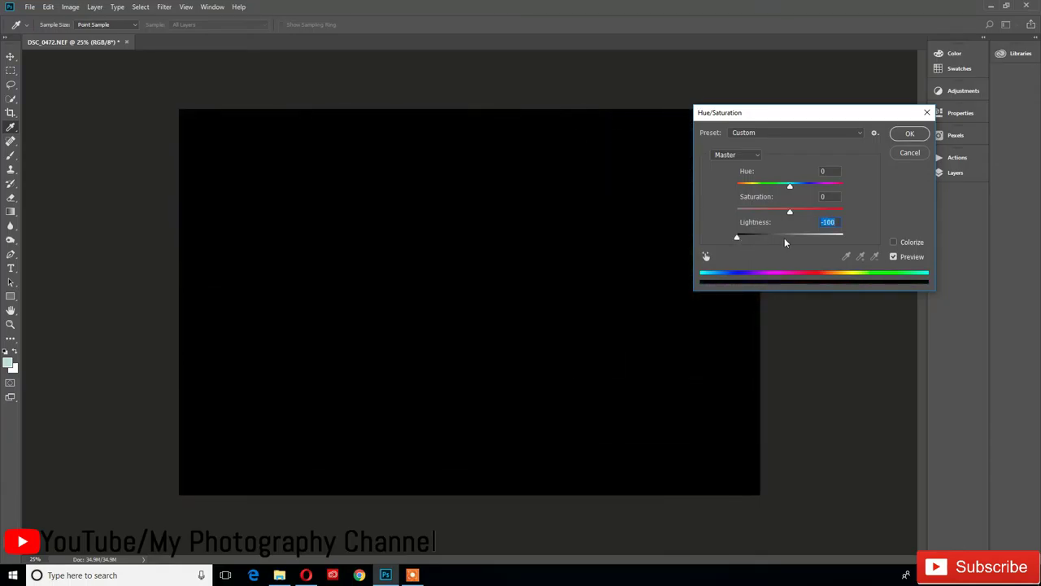
pyautogui.write('0')
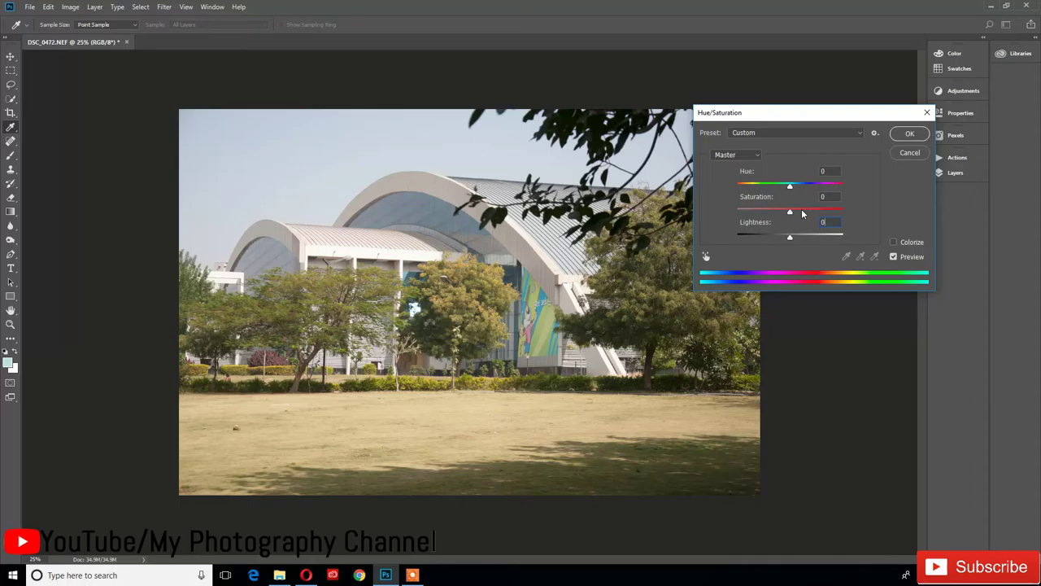
# Step: Apply Hue/Saturation with Saturation +30 and Lightness -10 for richer, slightly darker colours
pyautogui.moveTo(790, 212); pyautogui.dragTo(809, 212)
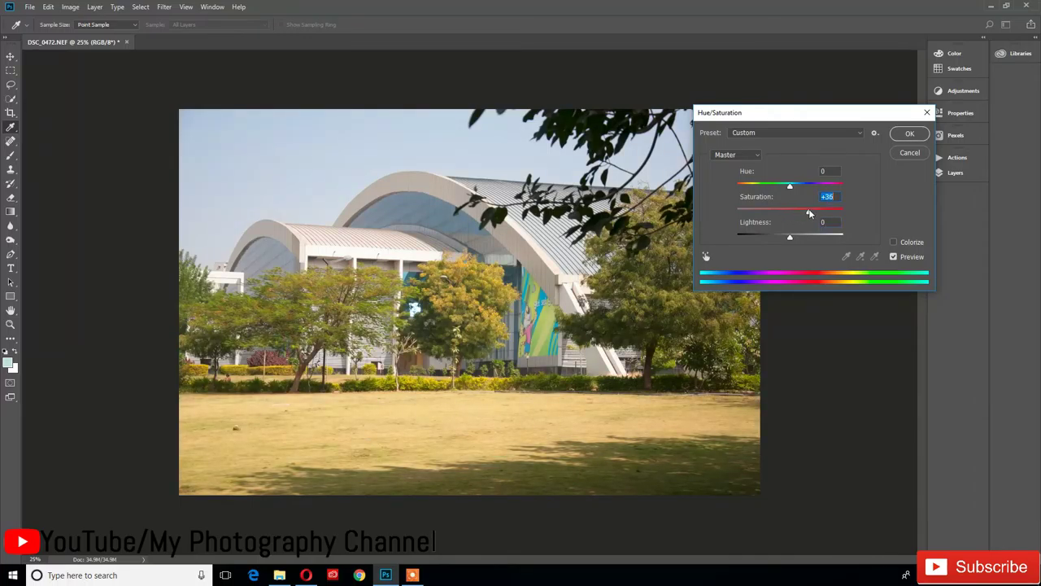
pyautogui.write('30')
pyautogui.moveTo(790, 238); pyautogui.dragTo(783, 241)
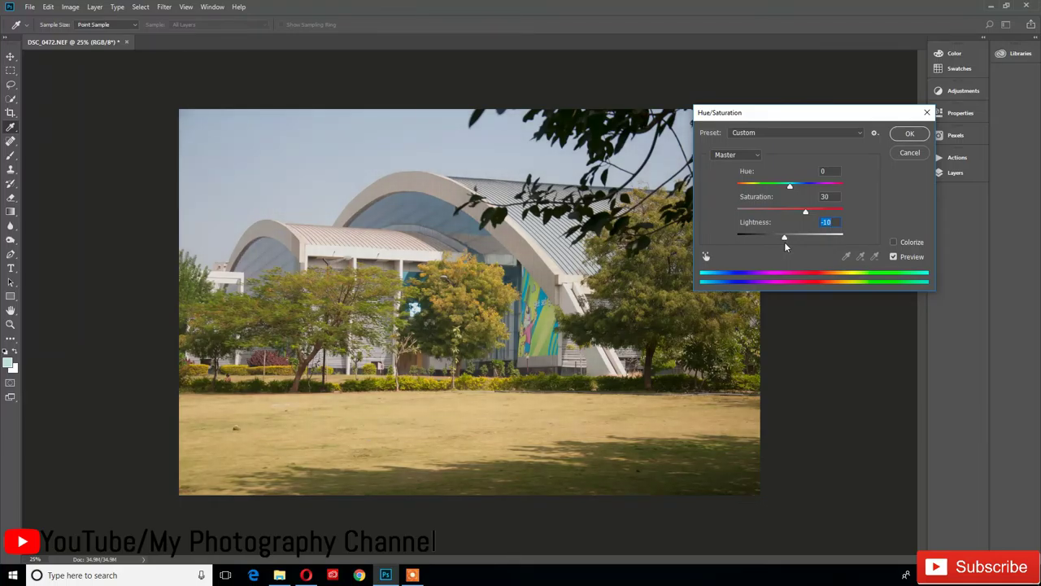
pyautogui.click(907, 134)
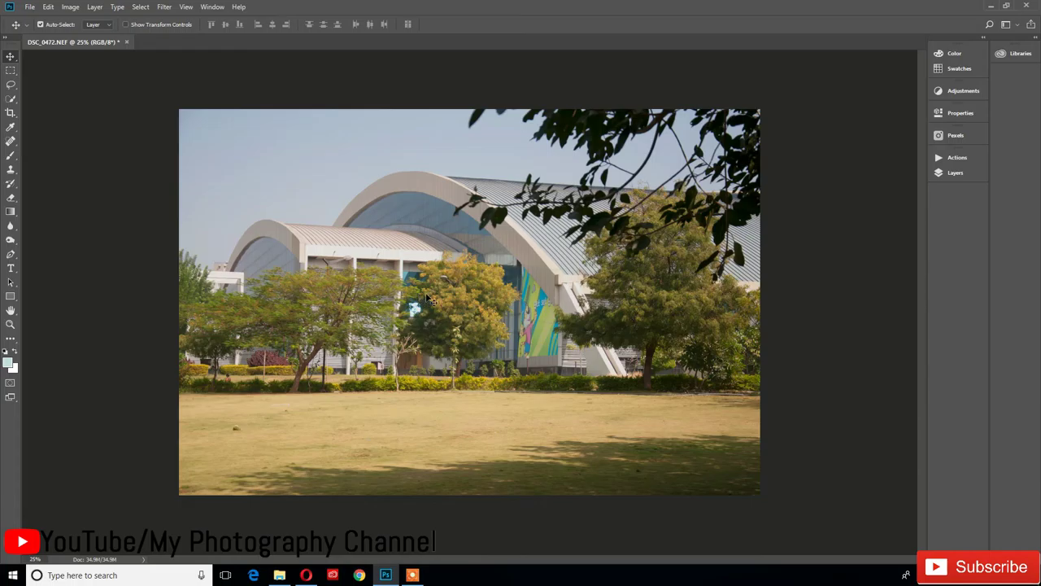
# Step: Start a Save As copy and name the file DSC_0472corrected
pyautogui.click(30, 8)
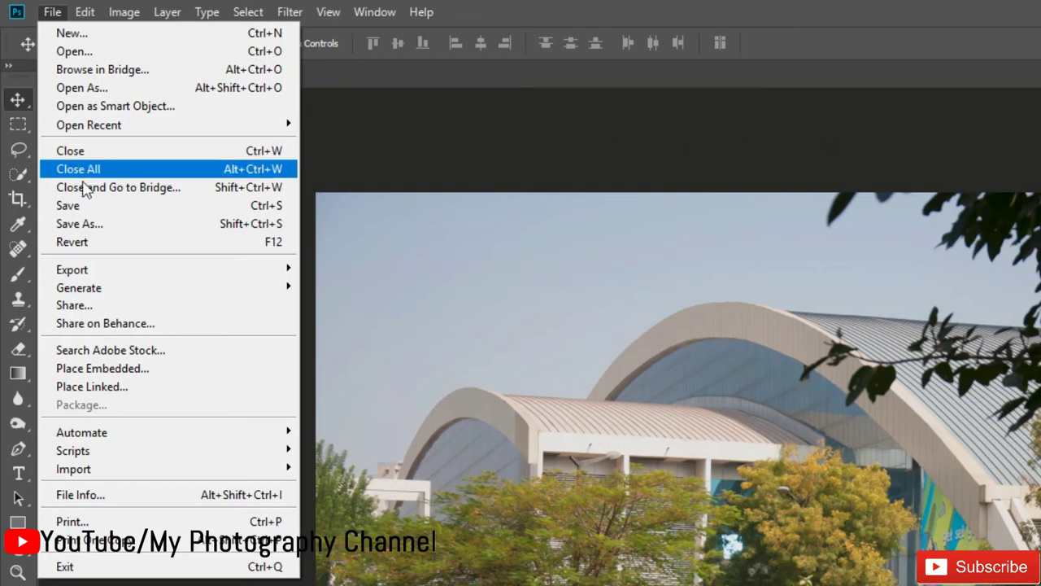
pyautogui.click(70, 128)
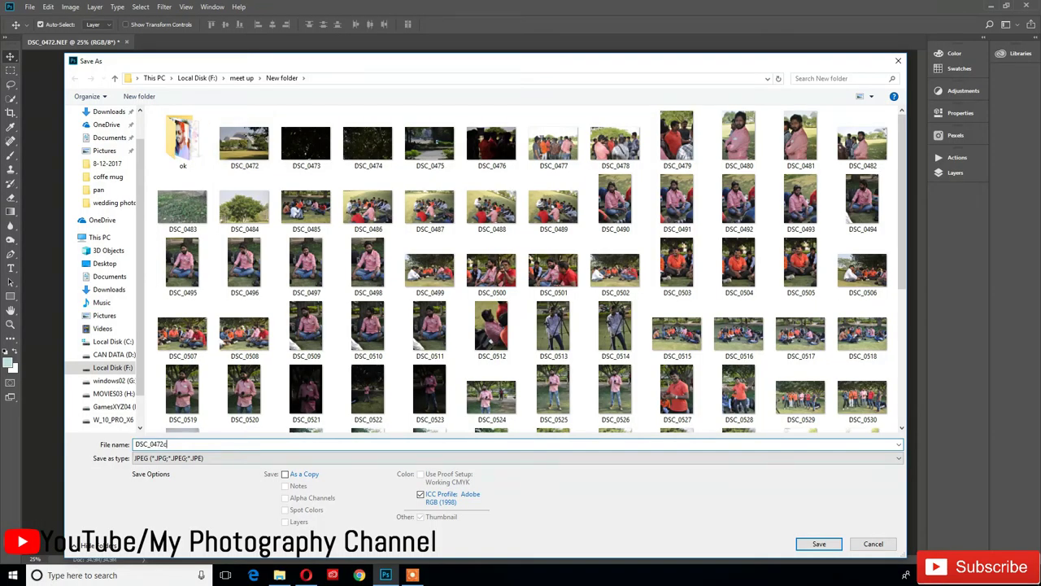
pyautogui.write('coo')
pyautogui.press('BackSpace')
pyautogui.write('m')
pyautogui.write('t')
pyautogui.write('ed')
# Step: Save it as JPEG with default quality options and float the document window
pyautogui.click(812, 547)
pyautogui.click(582, 157)
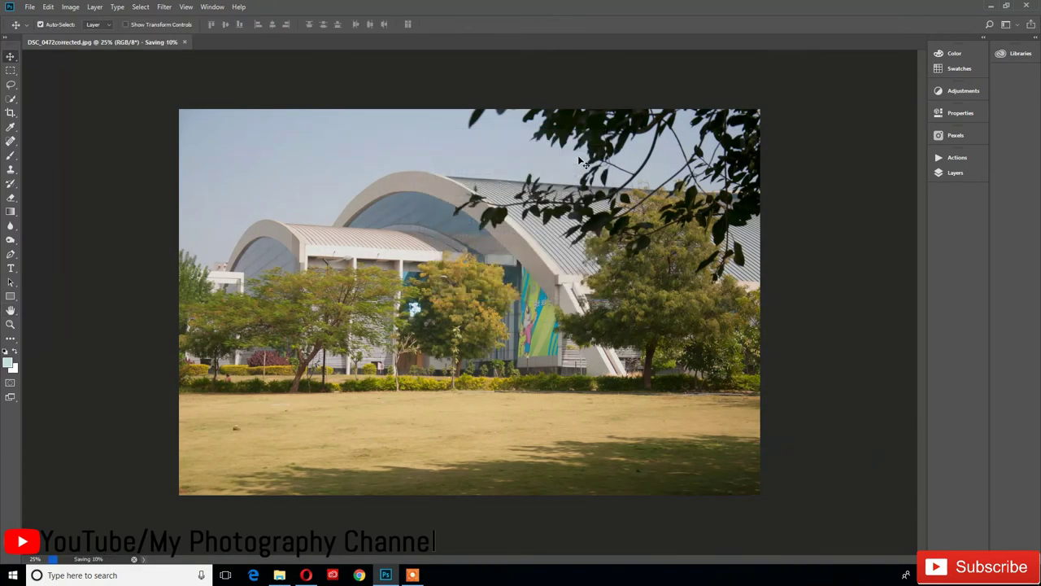
pyautogui.moveTo(104, 43); pyautogui.dragTo(474, 83)
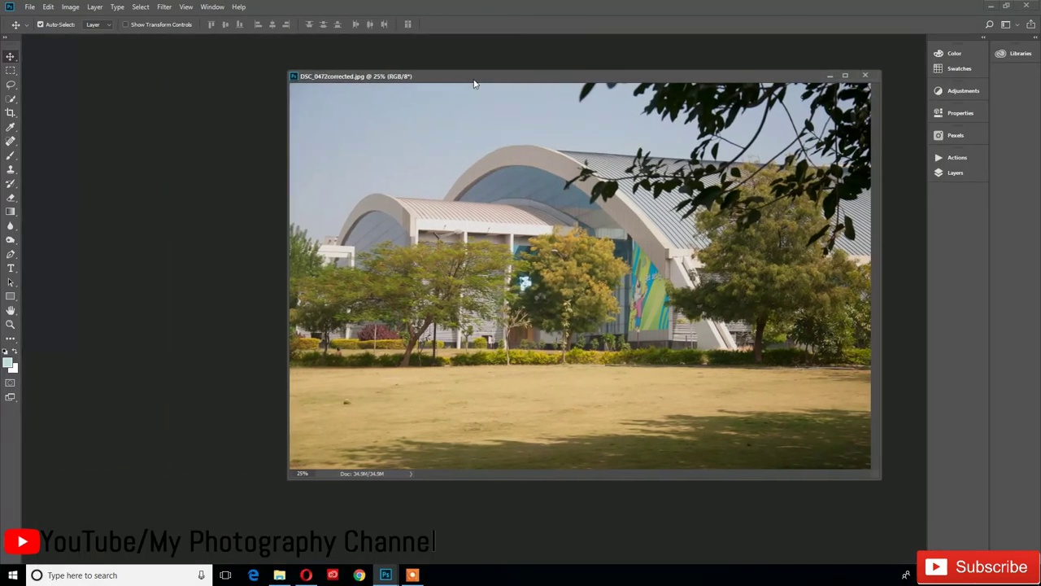
# Step: Reopen the original DSC_0472.NEF and dock it as a tab beside DSC_0472corrected.jpg
pyautogui.moveTo(474, 84)
pyautogui.mouseDown()
pyautogui.moveTo(366, 74)
pyautogui.moveTo(456, 74)
pyautogui.mouseUp()
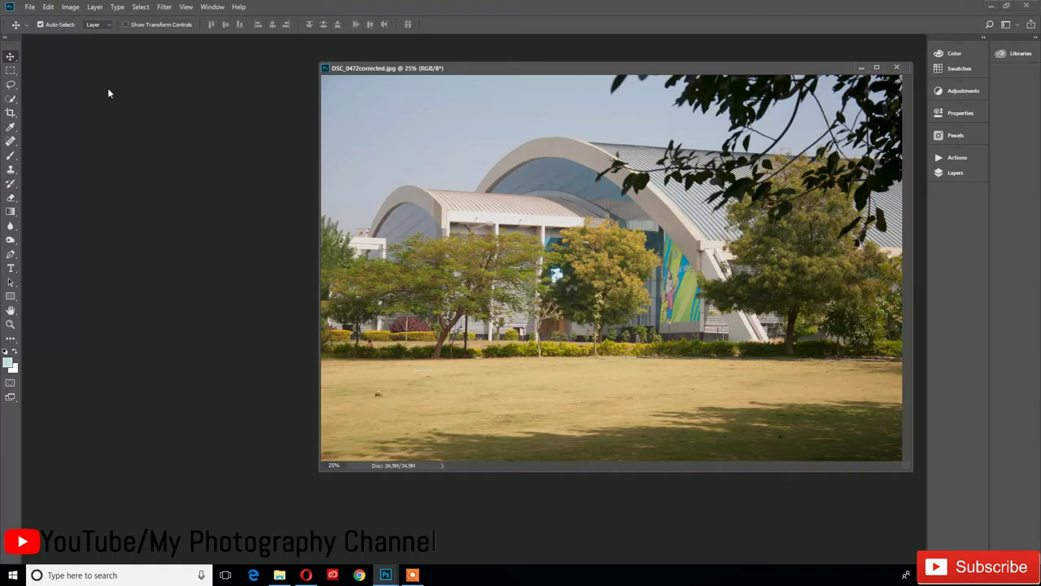
pyautogui.click(30, 7)
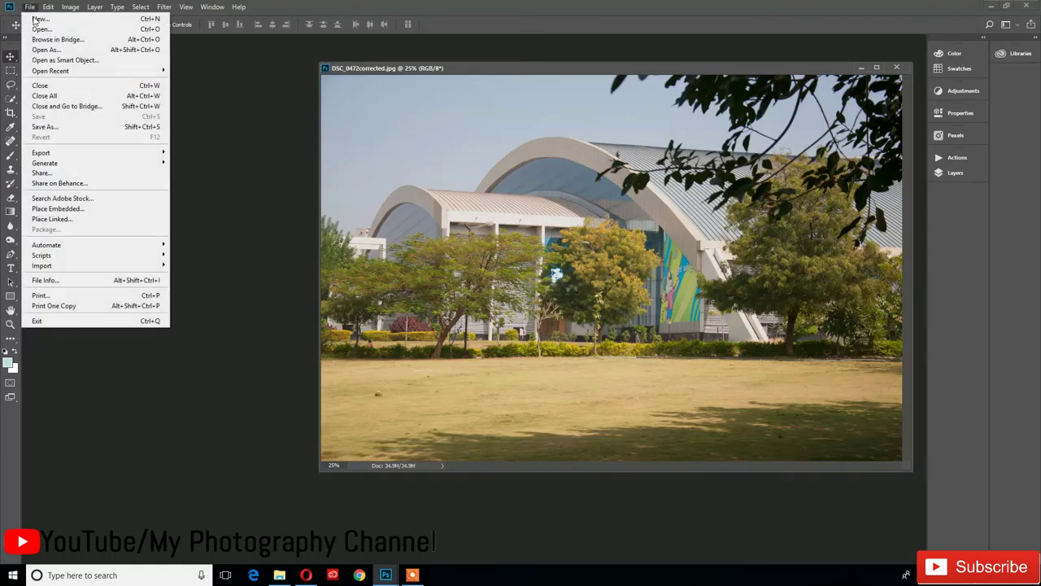
pyautogui.click(41, 28)
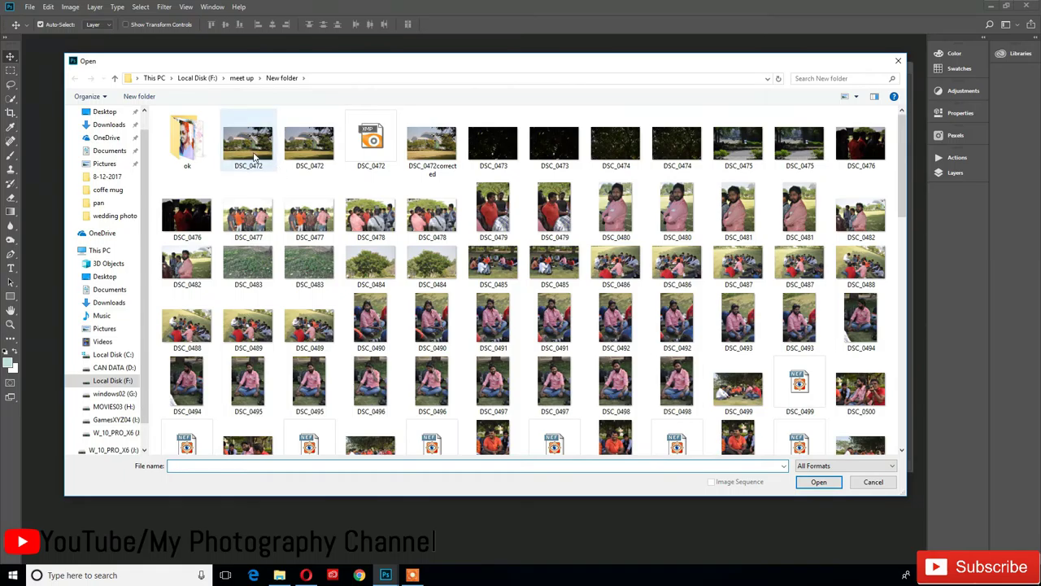
pyautogui.doubleClick(252, 147)
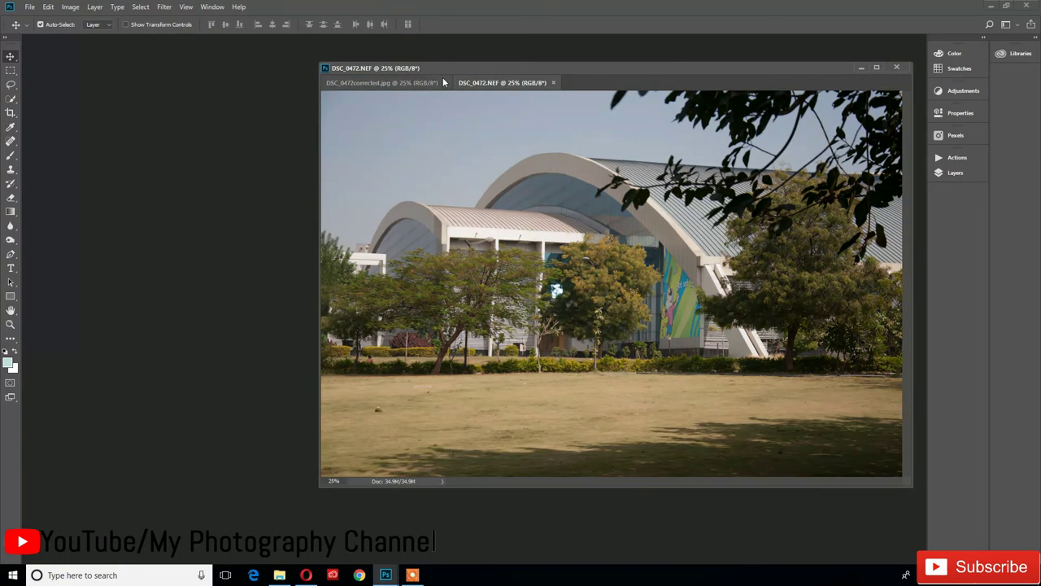
pyautogui.moveTo(443, 83); pyautogui.dragTo(67, 52)
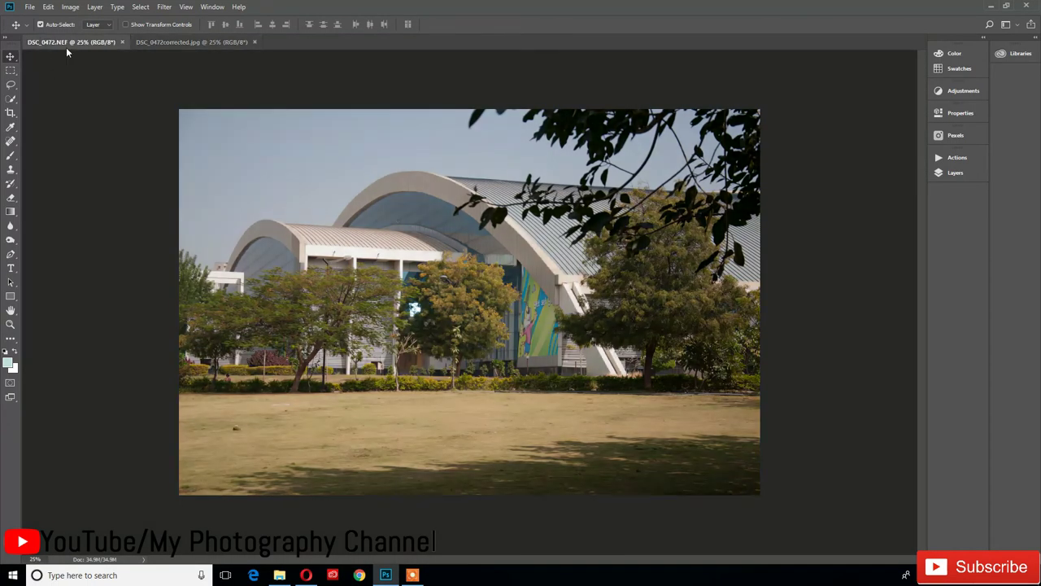
pyautogui.click(168, 42)
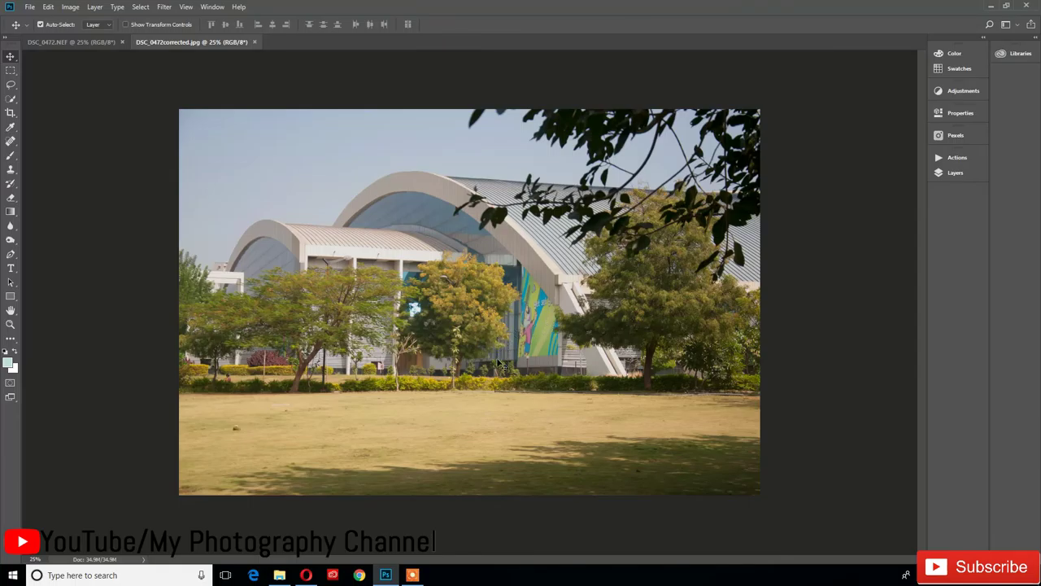
# Step: Flip between the NEF and JPEG tabs, then apply Window > Arrange > Tile All Vertically
pyautogui.click(86, 42)
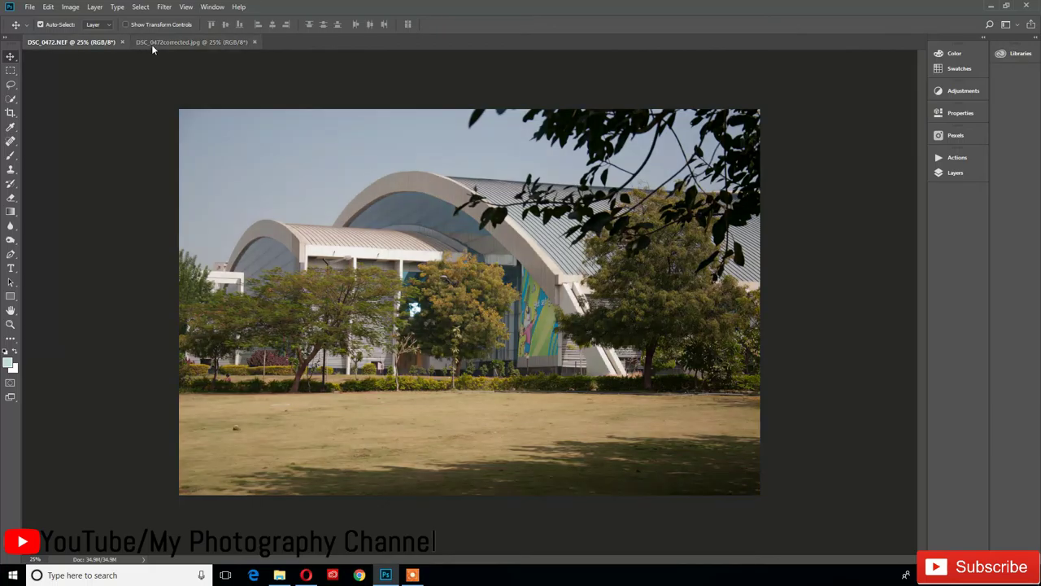
pyautogui.click(152, 43)
pyautogui.click(80, 41)
pyautogui.click(145, 45)
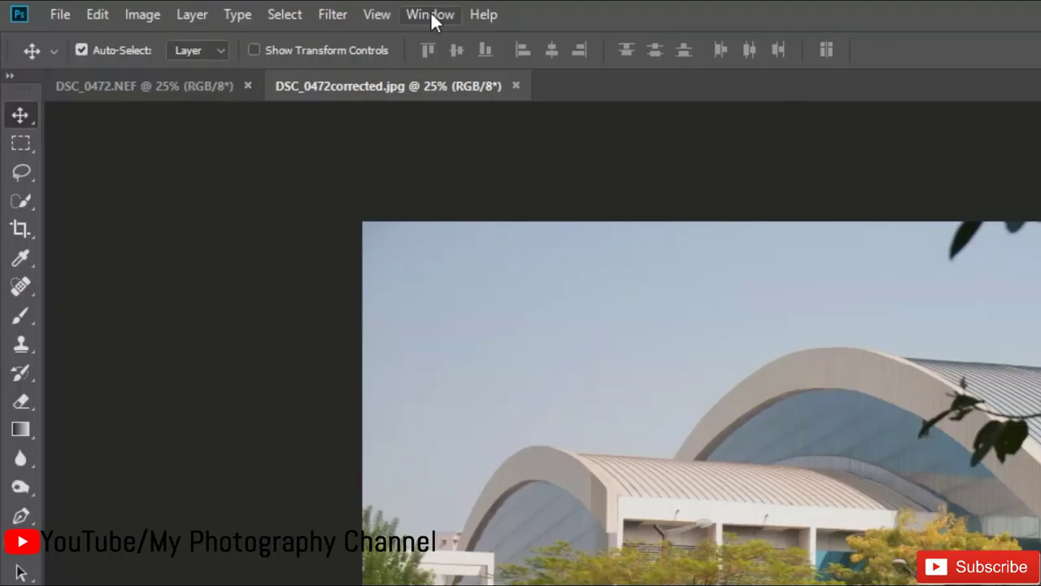
pyautogui.click(430, 14)
pyautogui.moveTo(444, 39)
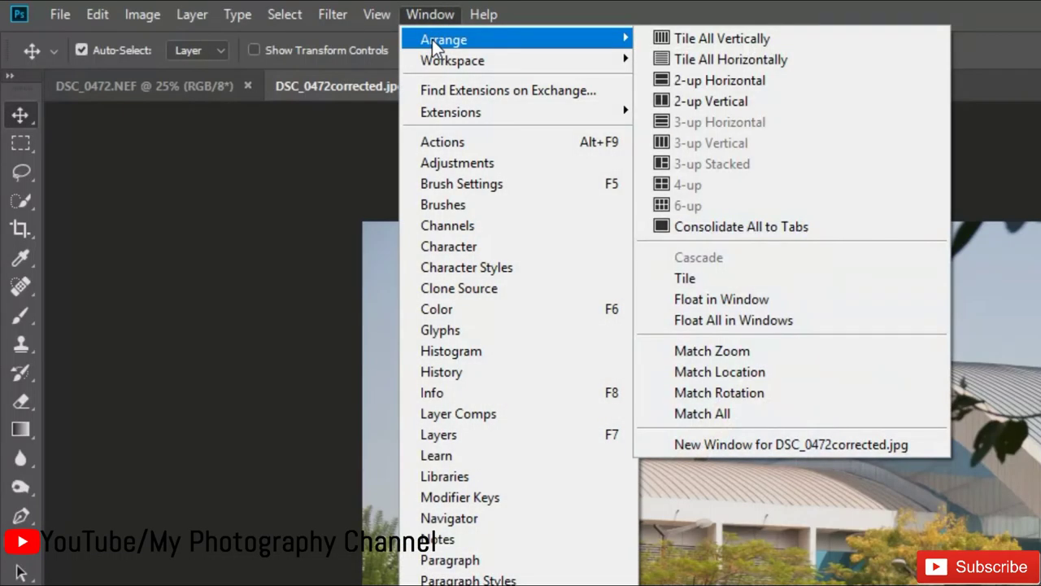
pyautogui.click(726, 38)
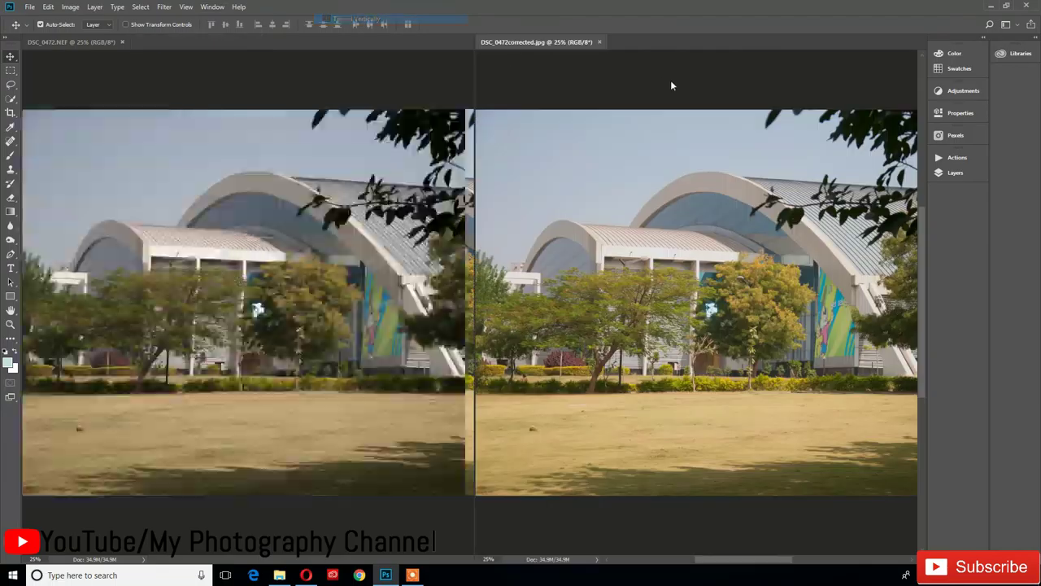